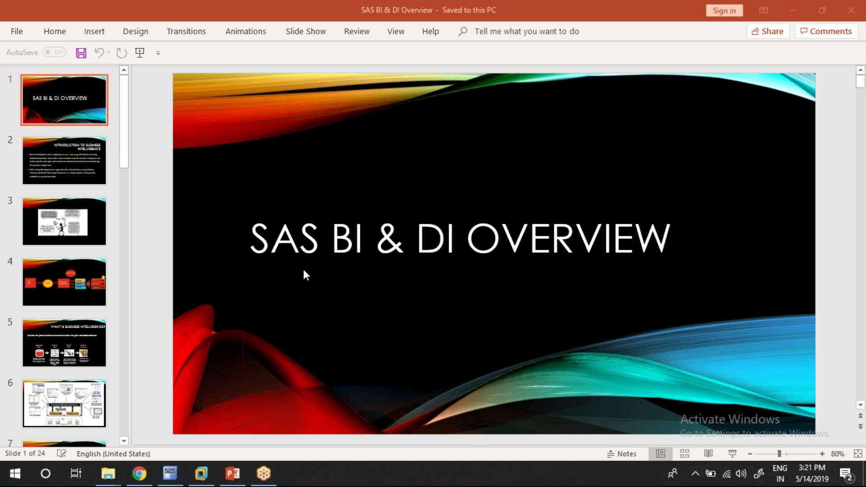
# - Start the SAS BI & DI Overview slide show from the title slide using the status-bar Slide Show button
pyautogui.click(733, 454)
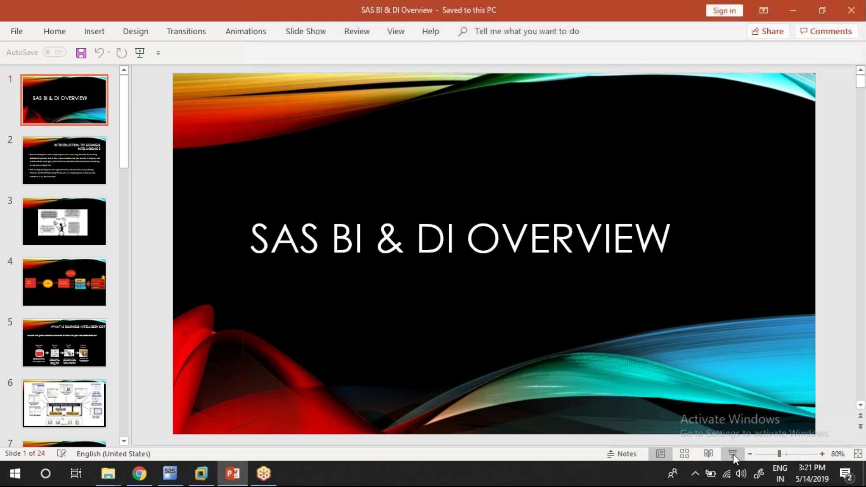
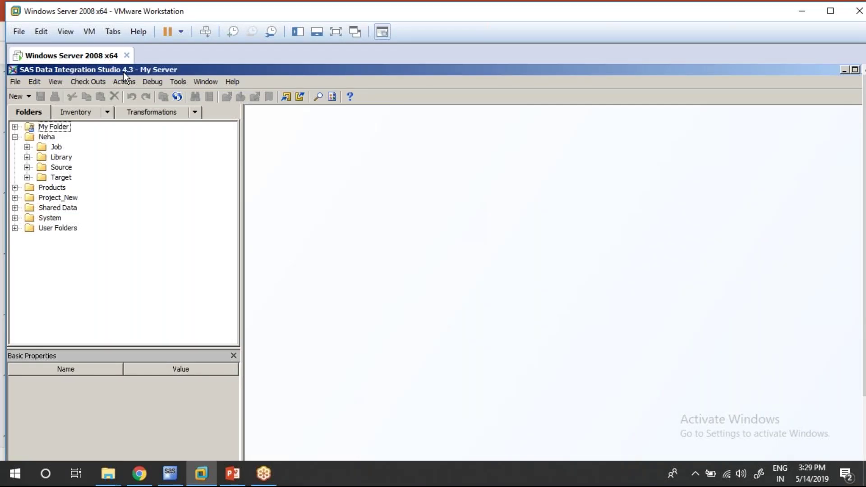
# - Collapse Neha, switch to the Transformations catalog, and expand Access, Analysis, Change Data Capture and Control
pyautogui.click(15, 136)
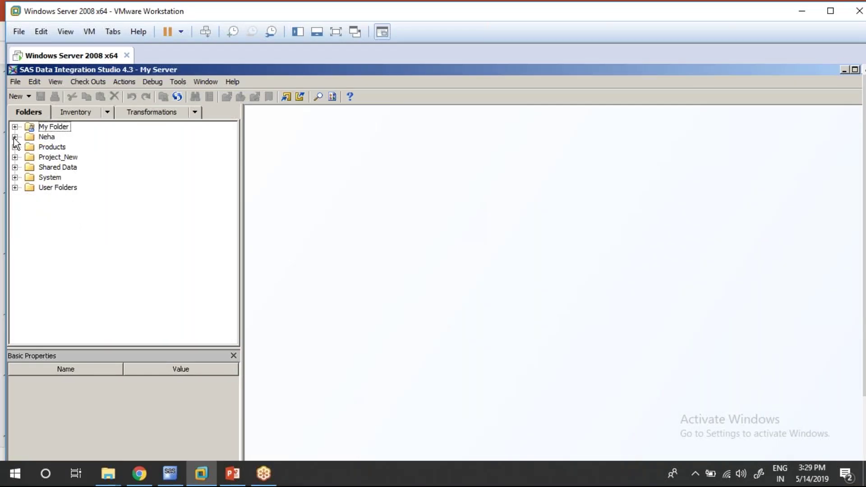
pyautogui.click(149, 108)
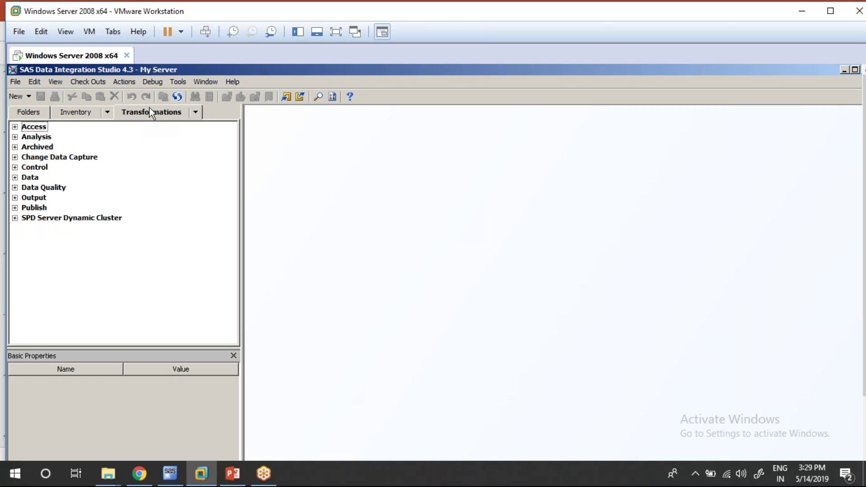
pyautogui.click(15, 127)
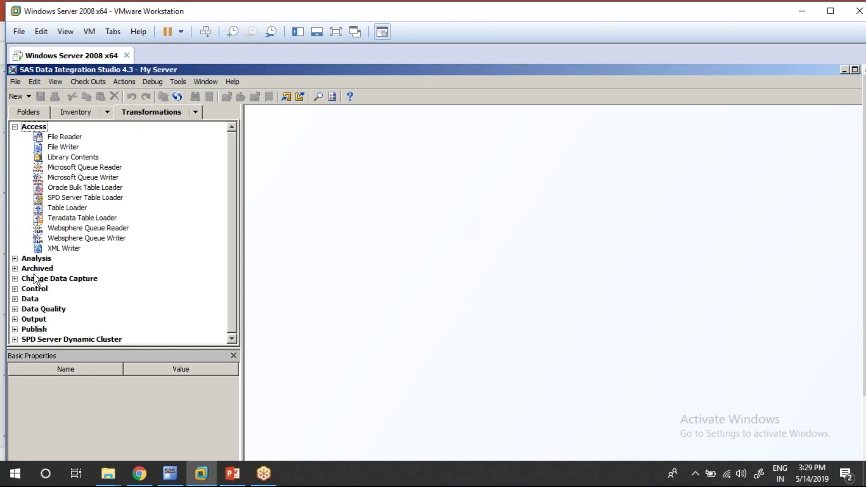
pyautogui.click(14, 259)
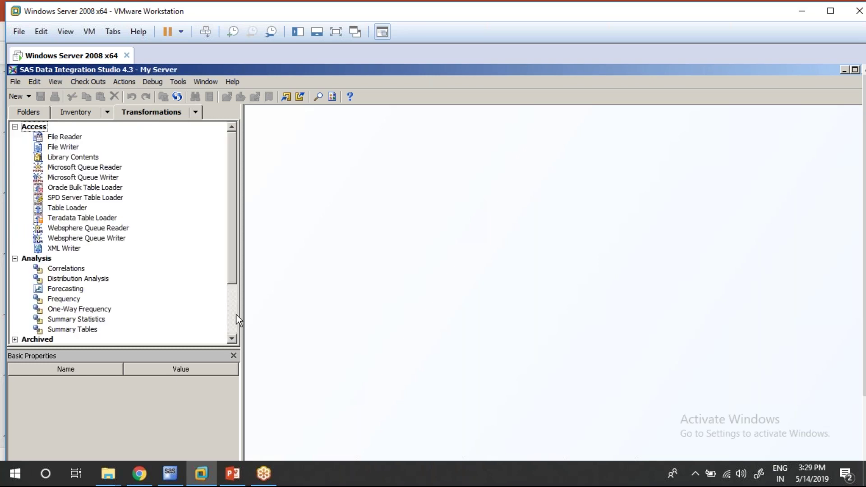
pyautogui.moveTo(232, 278); pyautogui.dragTo(235, 352)
pyautogui.click(15, 278)
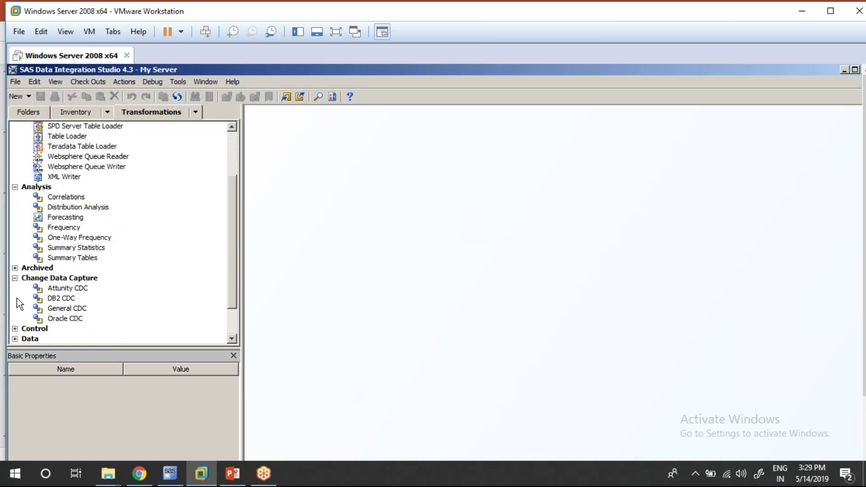
pyautogui.click(15, 328)
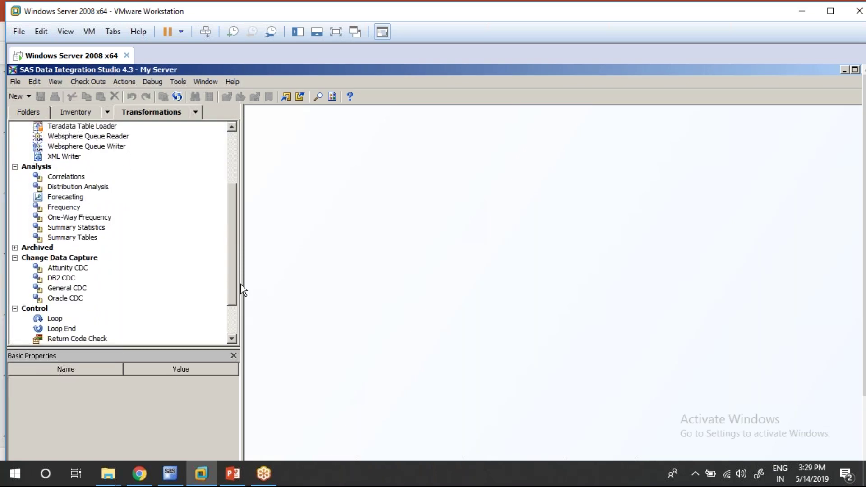
pyautogui.scroll(-2, 234, 304)
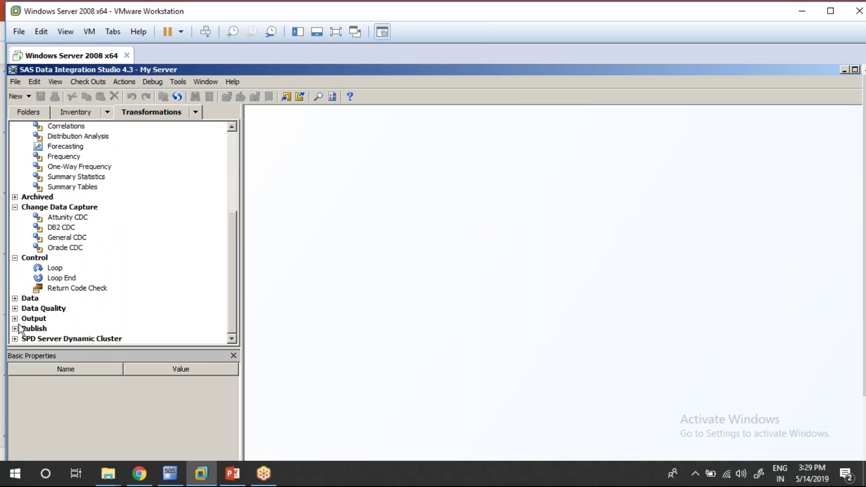
# - Expand the Data category, show User Written Code's properties, then expand Data Quality
pyautogui.click(15, 298)
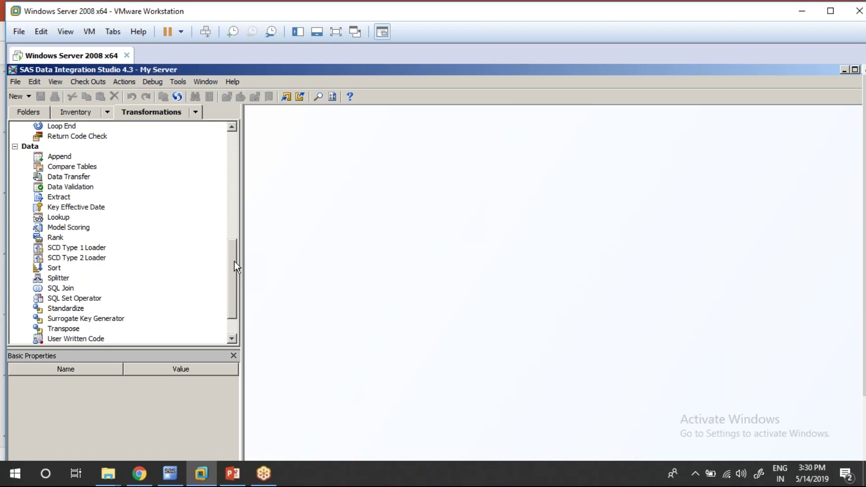
pyautogui.moveTo(234, 262); pyautogui.dragTo(234, 271)
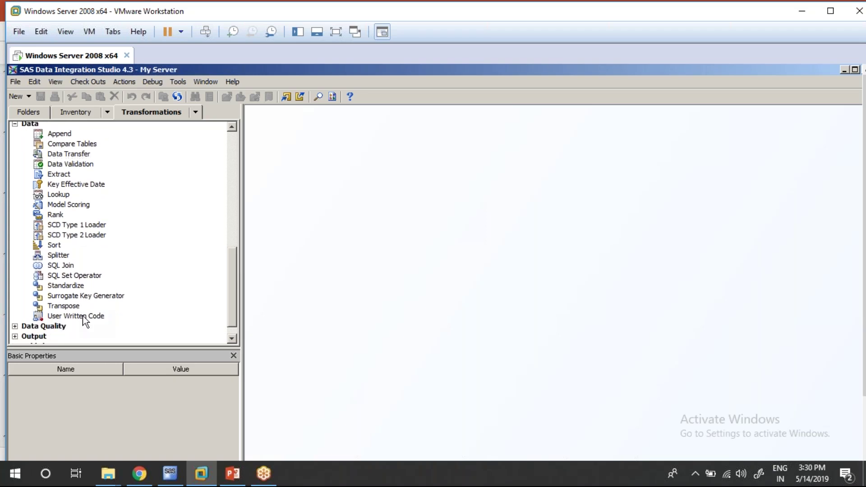
pyautogui.click(75, 316)
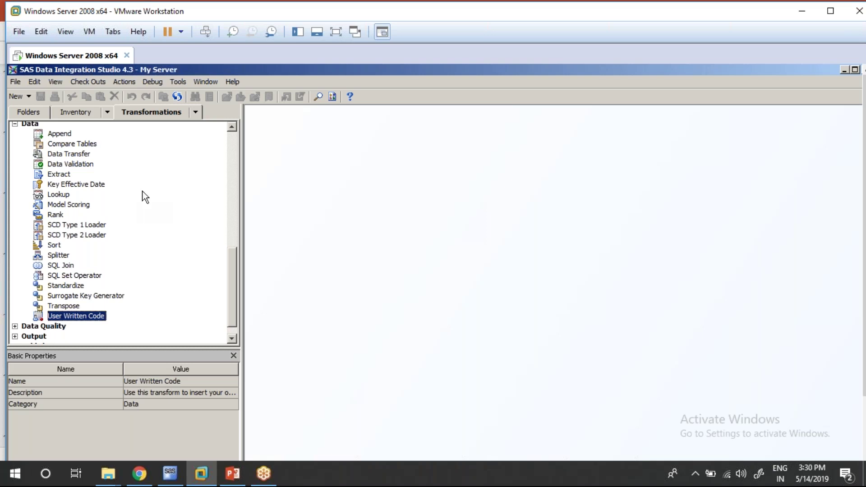
pyautogui.click(15, 326)
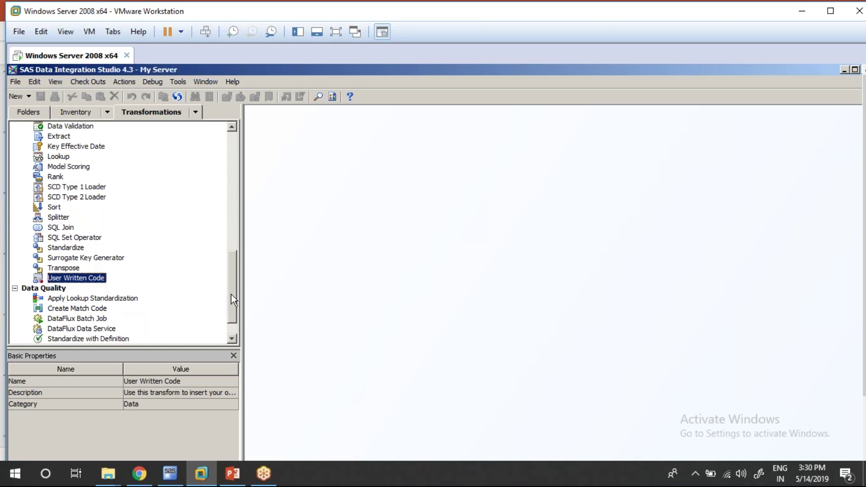
# - Expand the Output and Publish categories, then return to the Folders tree
pyautogui.moveTo(232, 286); pyautogui.dragTo(235, 321)
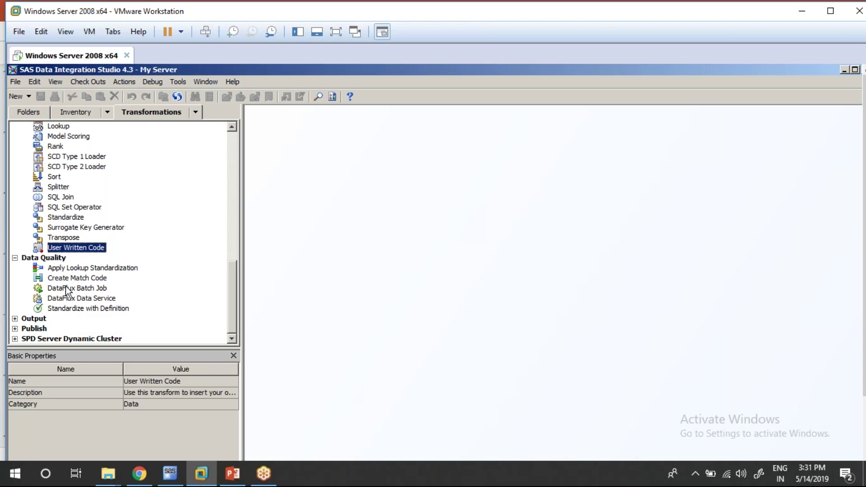
pyautogui.click(14, 319)
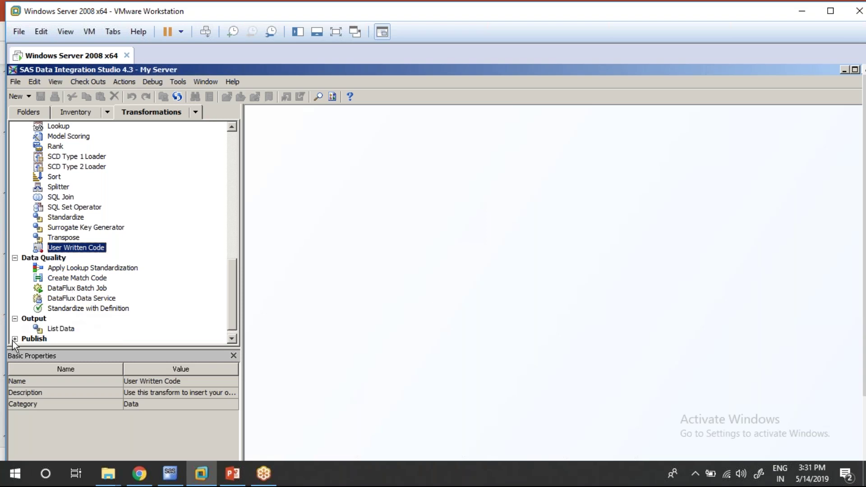
pyautogui.click(14, 339)
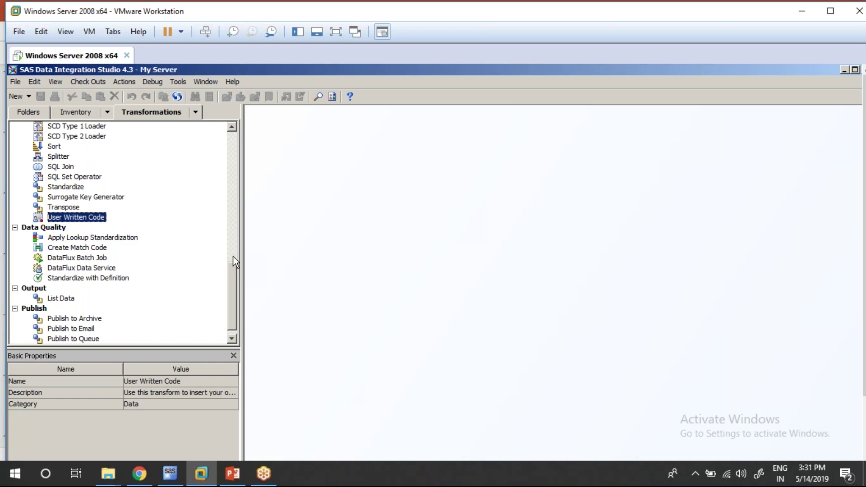
pyautogui.moveTo(233, 279); pyautogui.dragTo(221, 143)
pyautogui.click(40, 115)
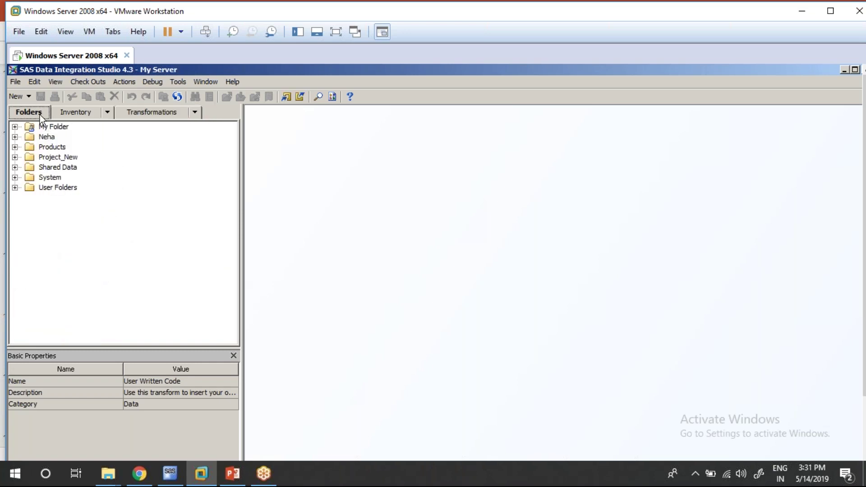
# - Expand Neha with its Source and Job folders and select the Sql Set job
pyautogui.click(15, 137)
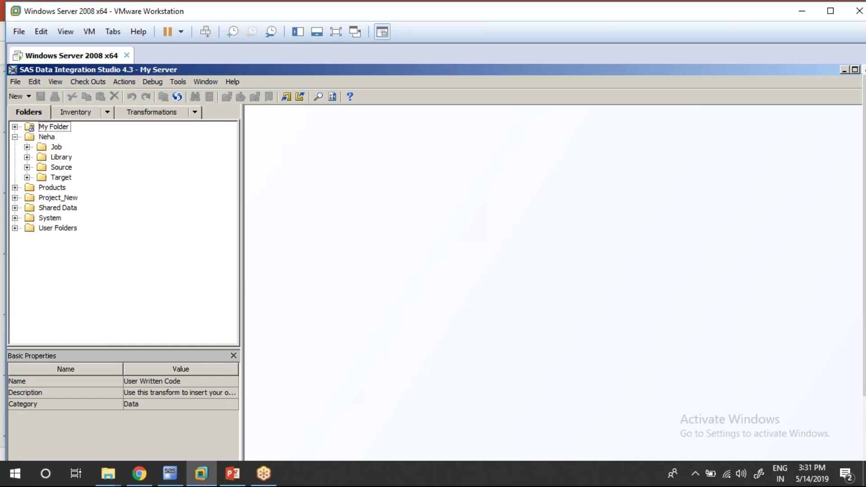
pyautogui.click(28, 167)
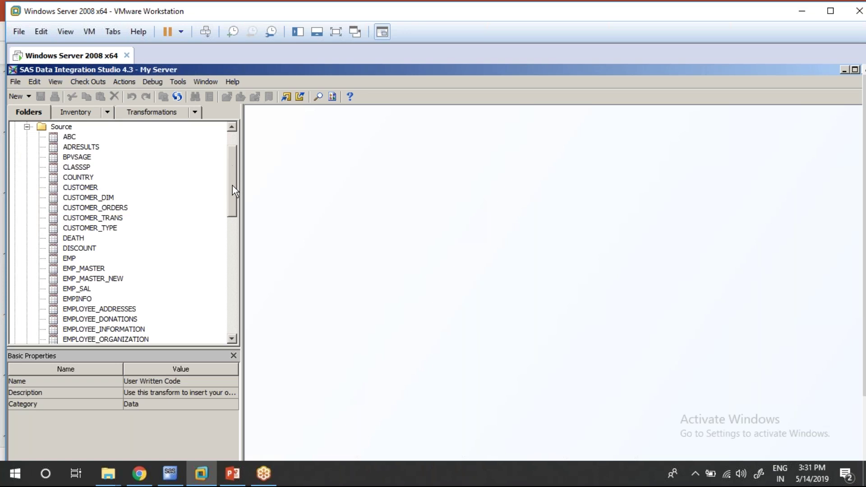
pyautogui.moveTo(232, 185); pyautogui.dragTo(235, 307)
pyautogui.scroll(15, 220, 169)
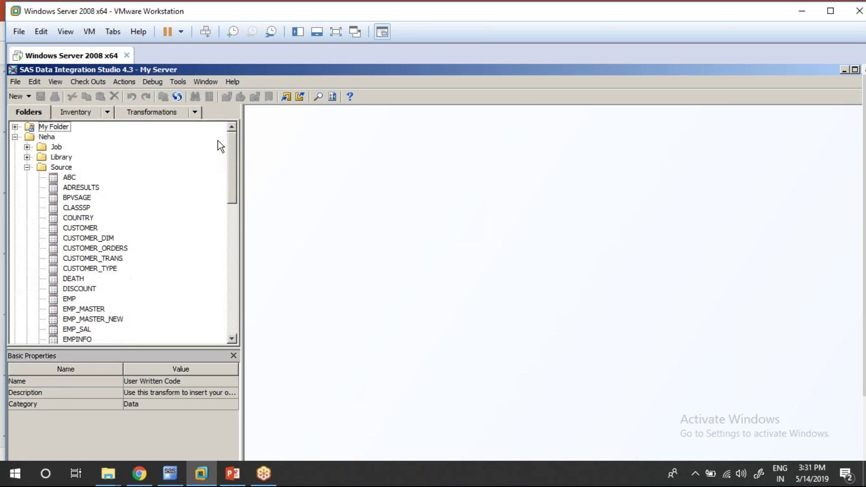
pyautogui.click(27, 146)
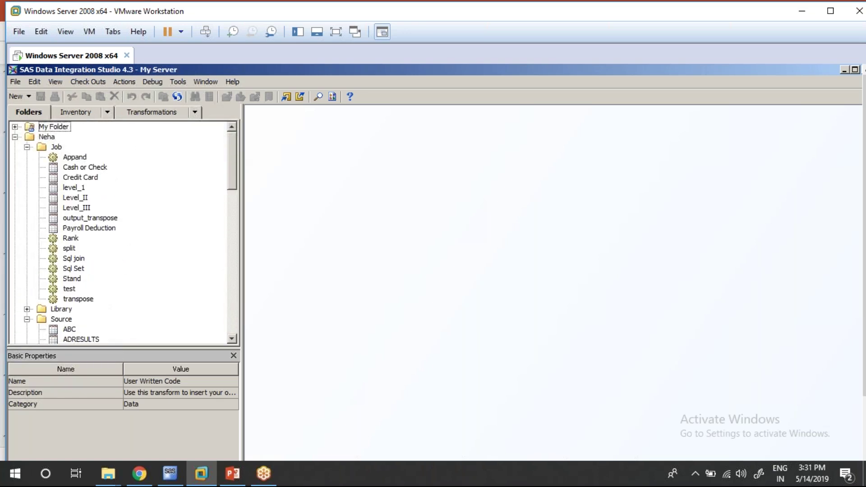
pyautogui.click(74, 269)
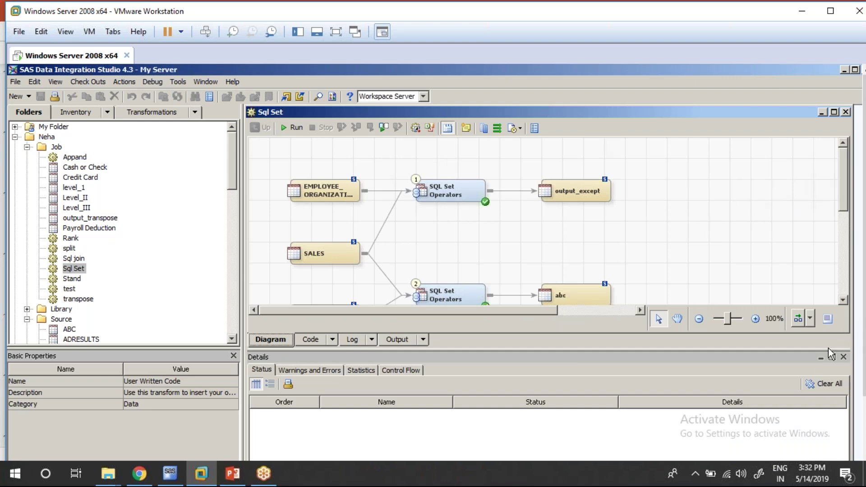
# - Hide the Details panel, scroll the Sql Set diagram, then open the Sql join job
pyautogui.click(820, 359)
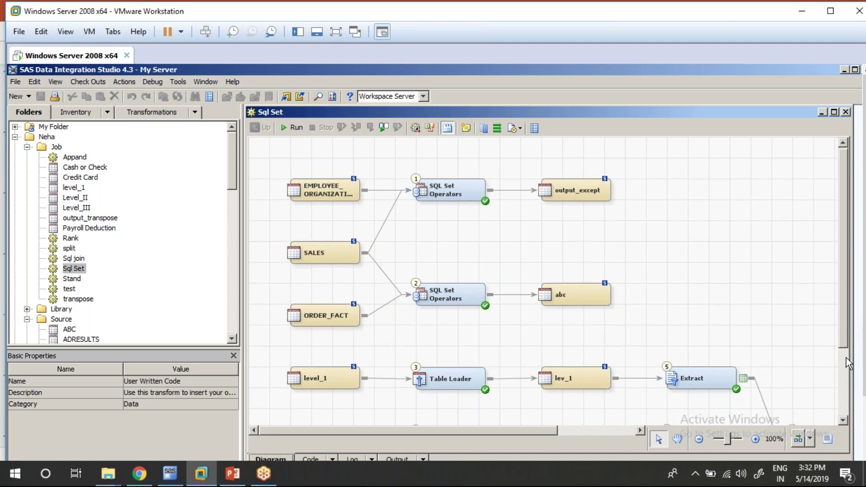
pyautogui.scroll(-3, 847, 359)
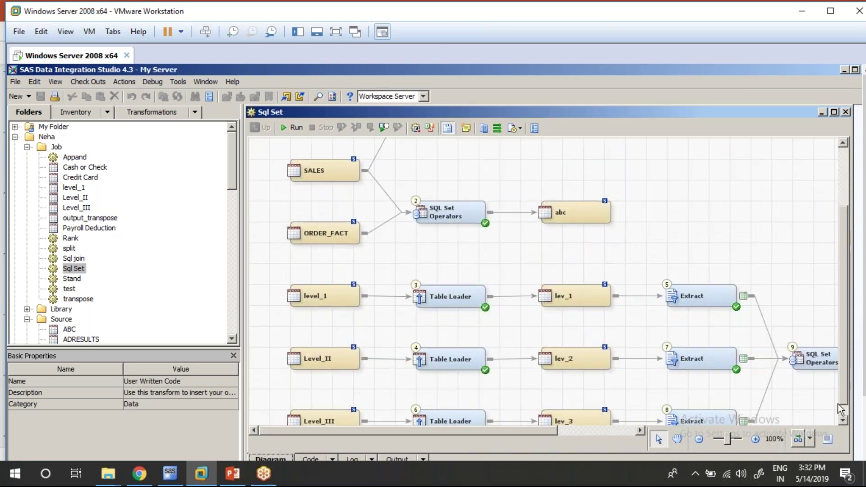
pyautogui.scroll(-1, 839, 404)
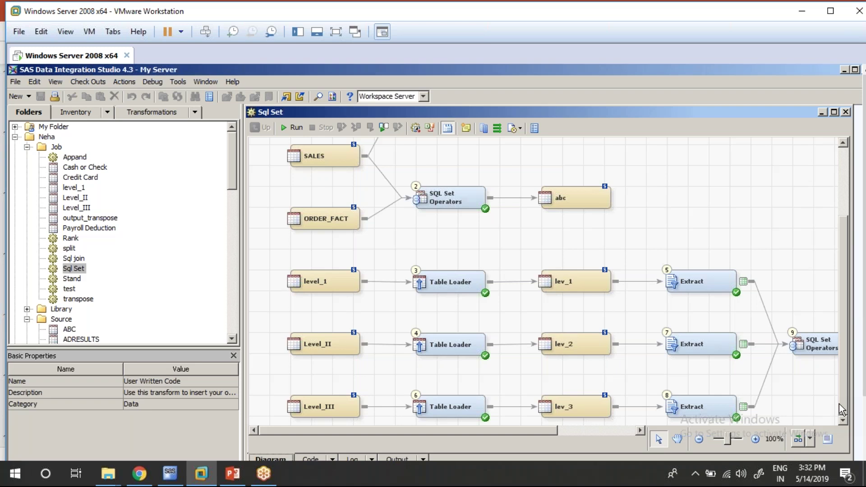
pyautogui.doubleClick(74, 259)
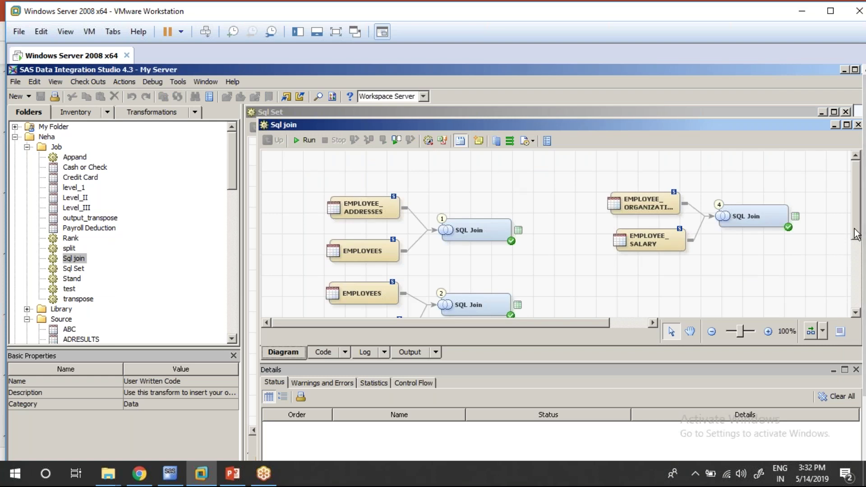
pyautogui.scroll(-5, 856, 235)
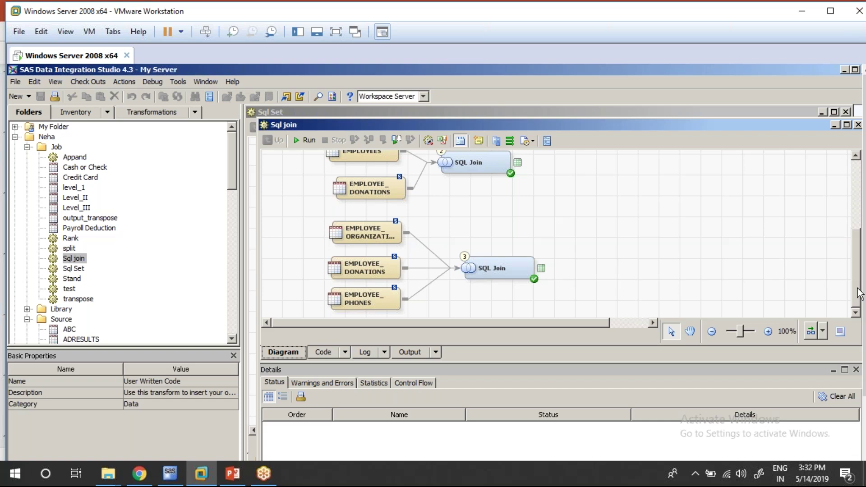
pyautogui.moveTo(860, 293); pyautogui.dragTo(845, 230)
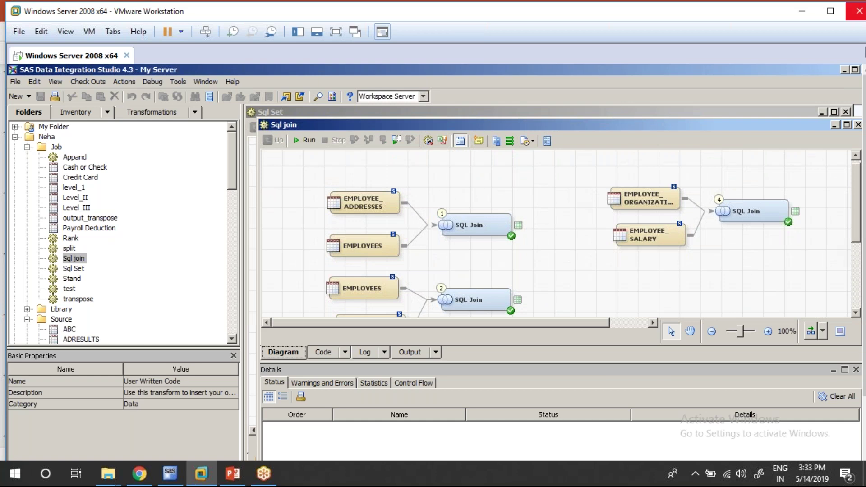
pyautogui.click(858, 125)
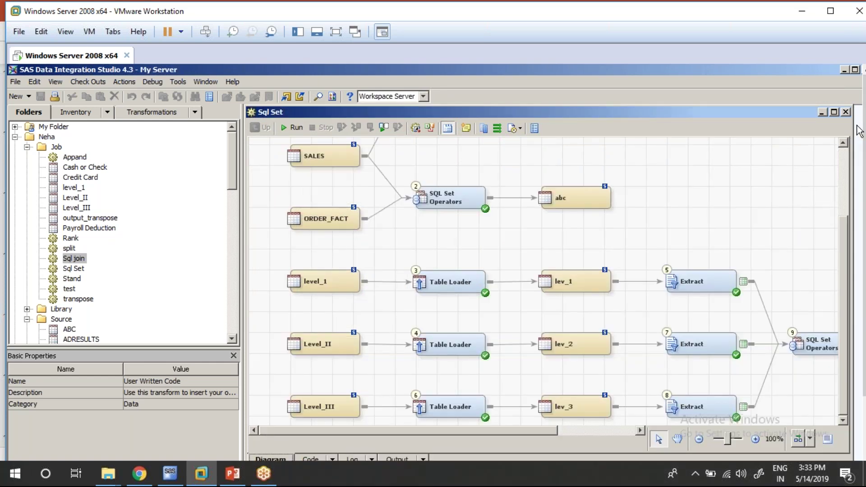